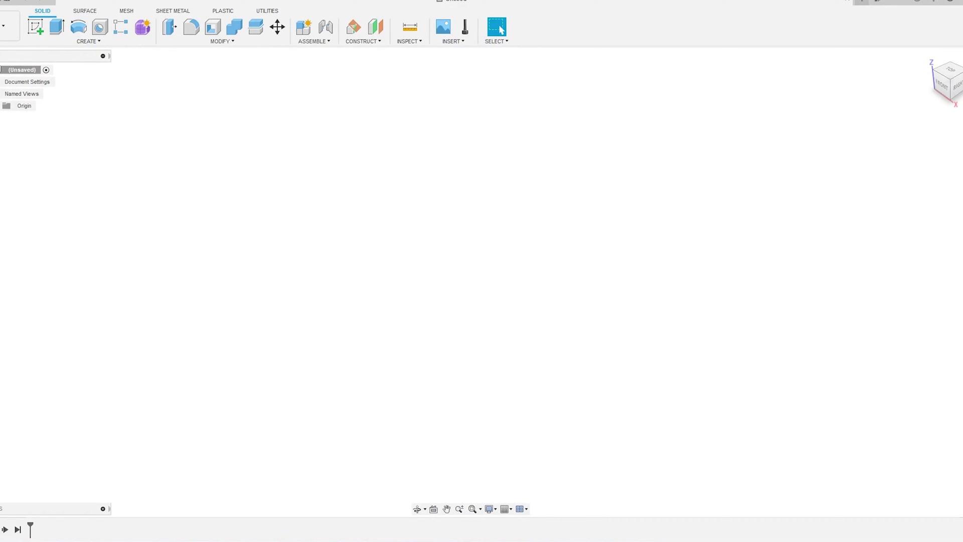
Sketch a 50 mm diameter circle centred on the origin on the horizontal ground plane and finish the sketch
left_click(35, 26)
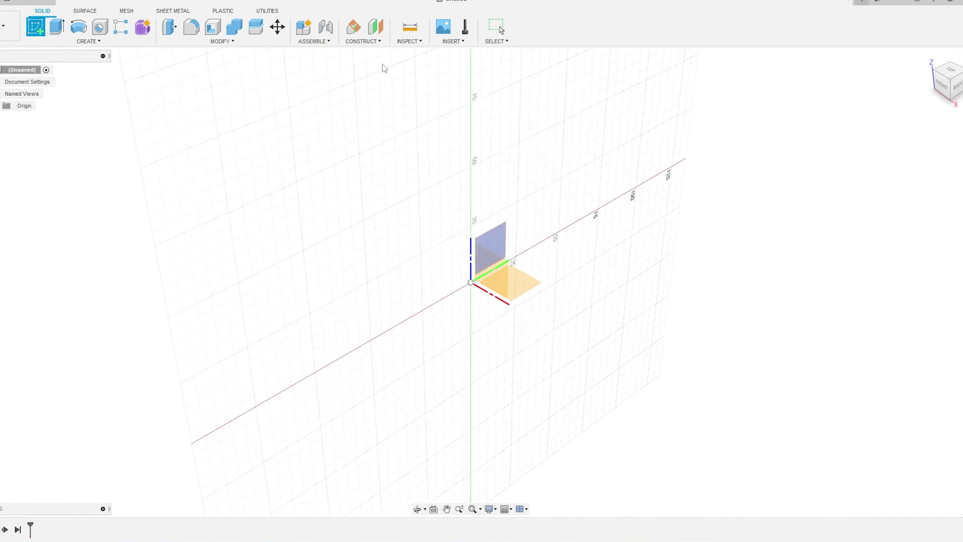
left_click(517, 284)
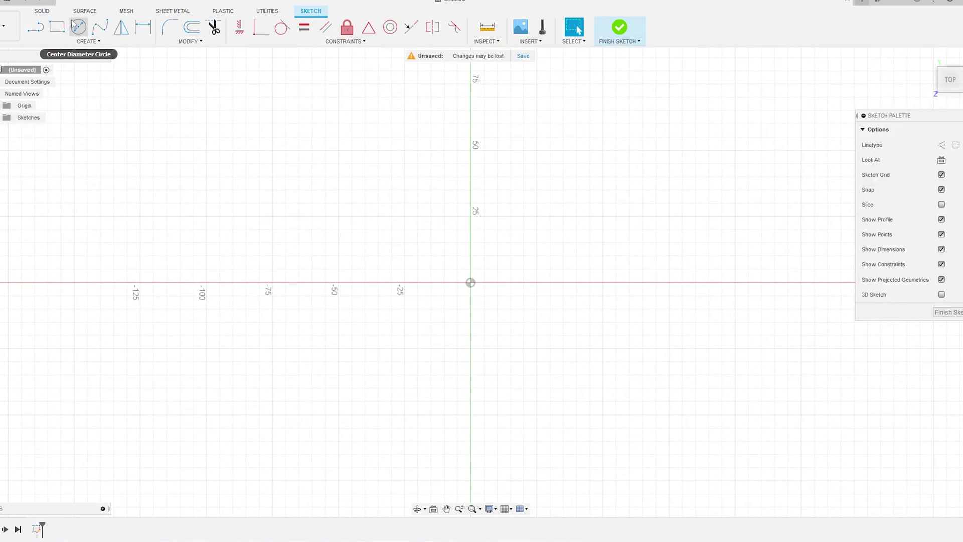
left_click(78, 26)
left_click(470, 283)
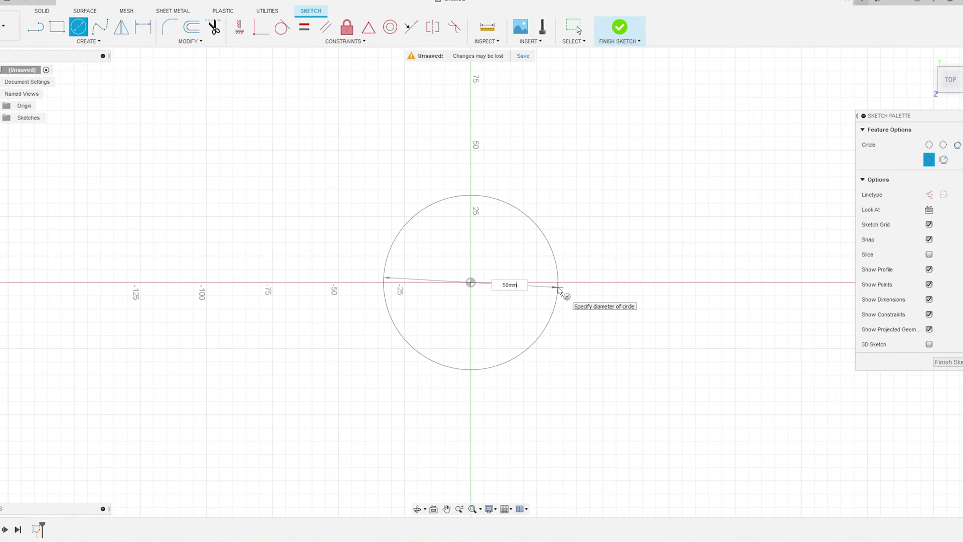
key("Return")
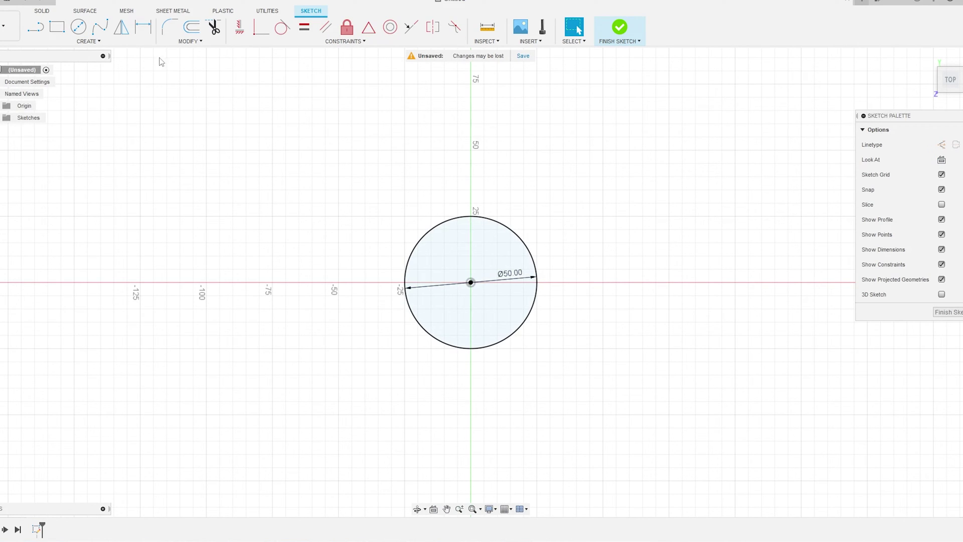
left_click(620, 27)
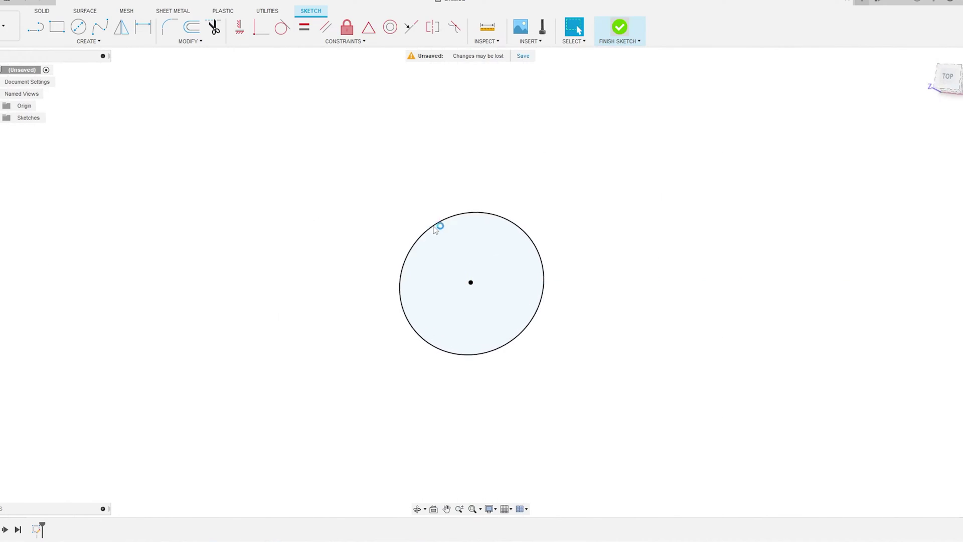
Extrude the circle profile 50 mm upward as a new body
key("e")
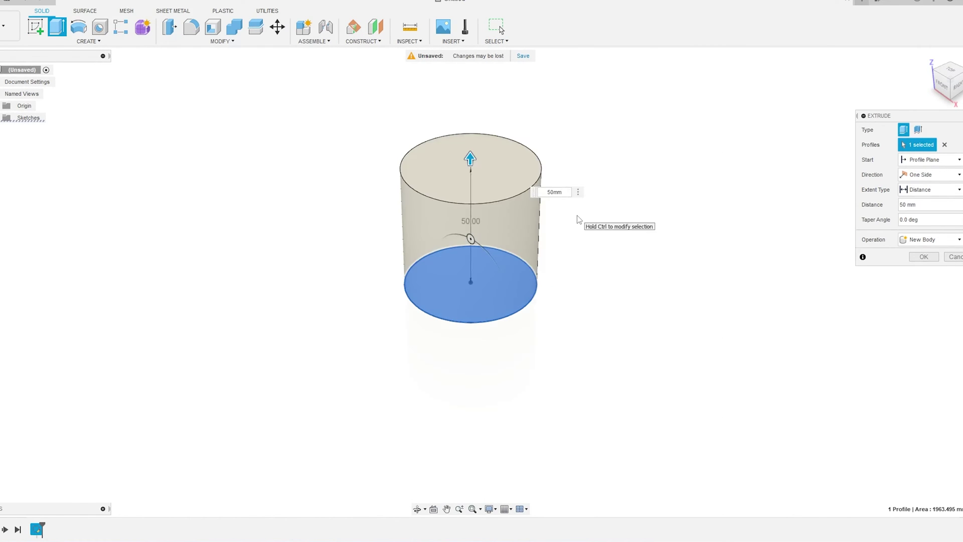
key("Return")
middle_click_drag(428, 160, 320, 181)
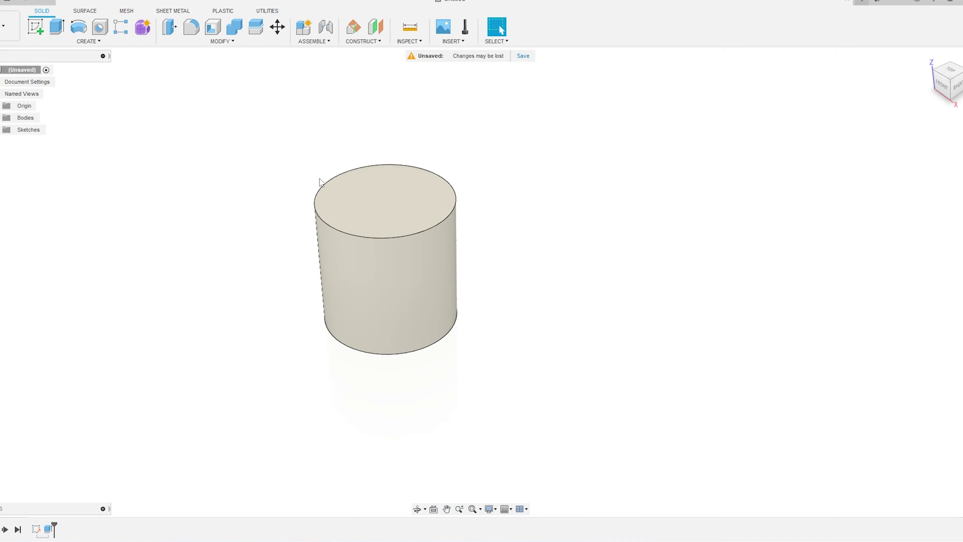
Start a Coil on the cylinder's top face, centred on it, with a diameter of 50 mm
left_click(88, 41)
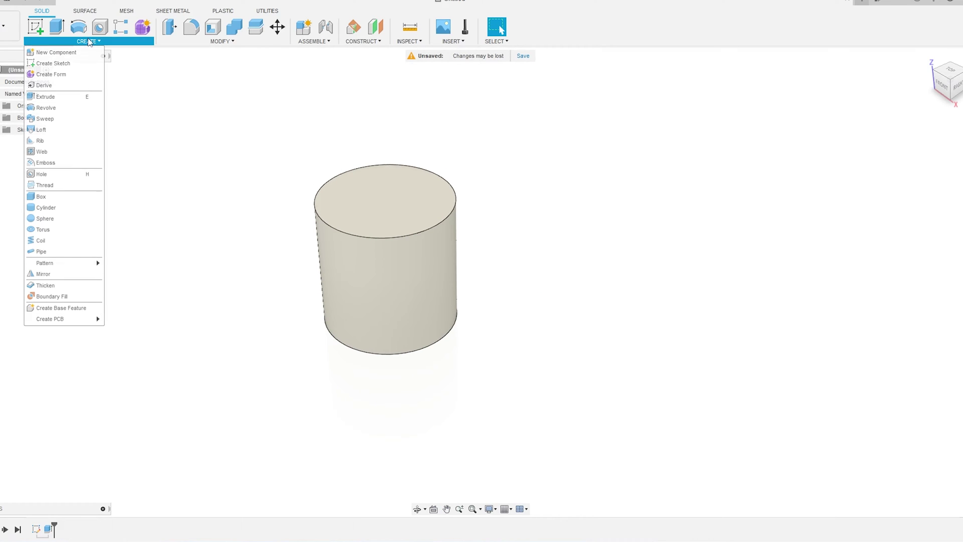
left_click(82, 243)
left_click(393, 207)
left_click(385, 199)
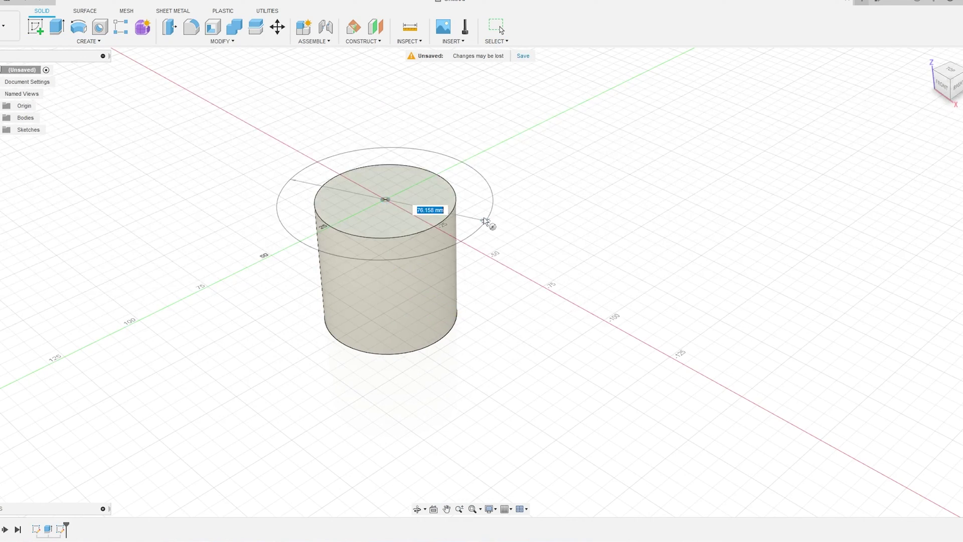
type("50")
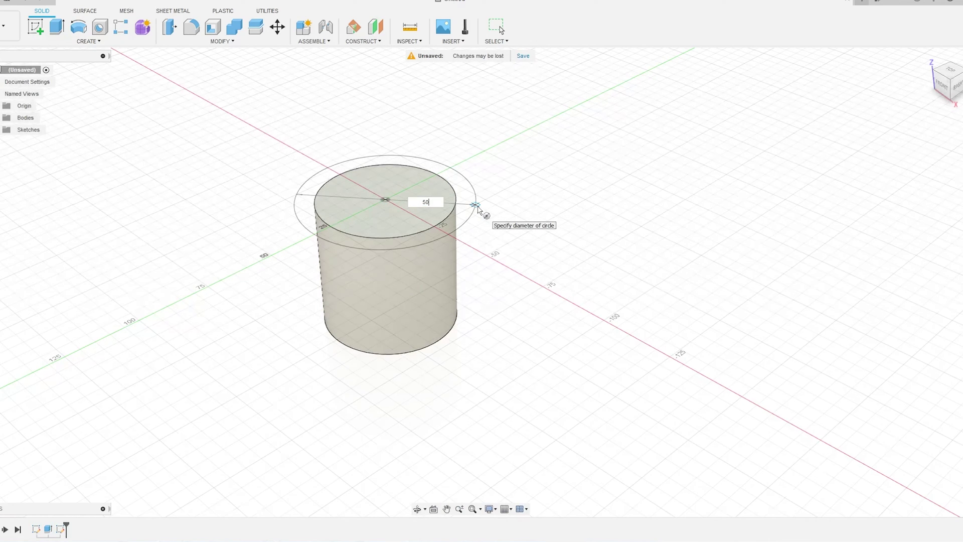
key("Tab")
key("Return")
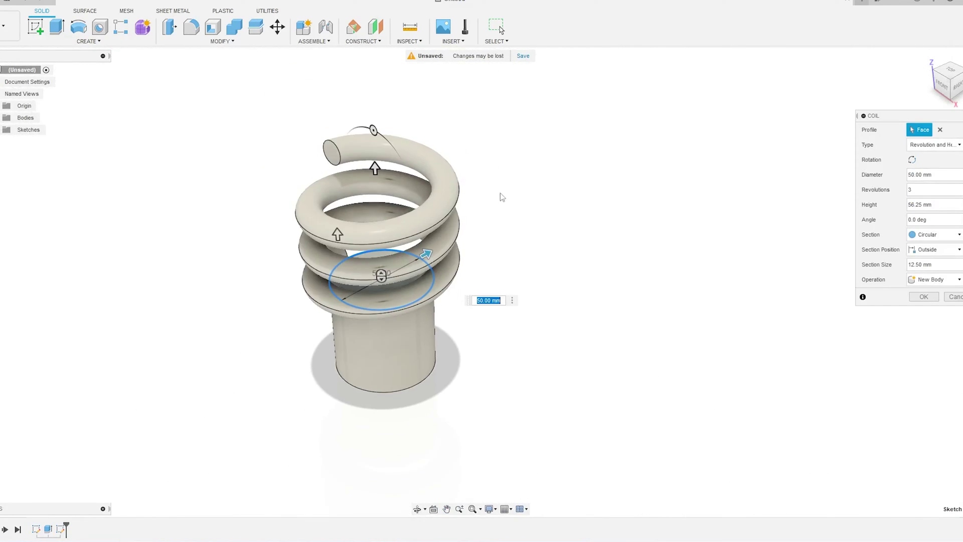
Flip the coil downward around the cylinder to a height of about -44.4 mm and set its section size to 3 mm
middle_click_drag(457, 178, 476, 176)
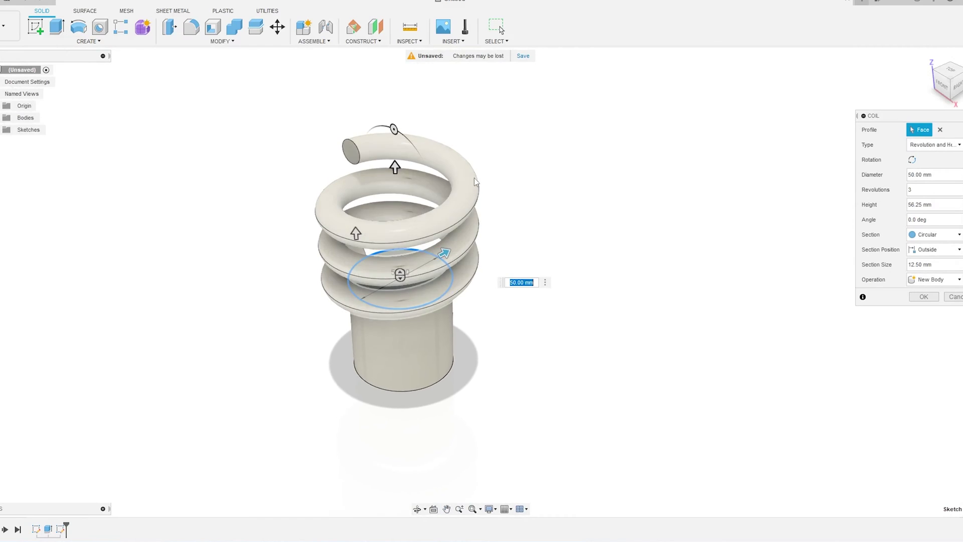
left_click_drag(394, 167, 423, 337)
scroll(567, 334, "up", 4)
middle_click_drag(566, 316, 576, 288)
middle_click_drag(451, 291, 695, 244, "shift")
left_click_drag(932, 264, 799, 257)
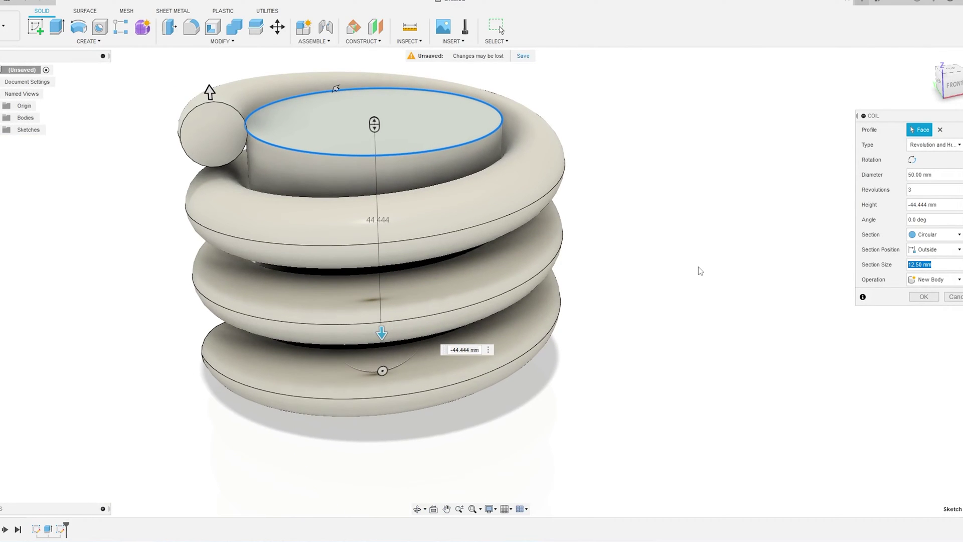
type("3mm")
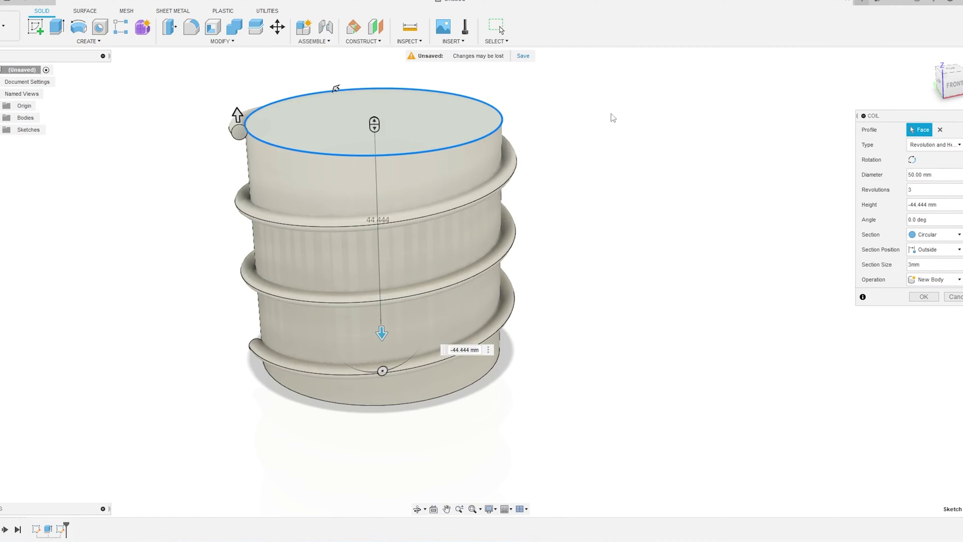
middle_click_drag(563, 139, 605, 192)
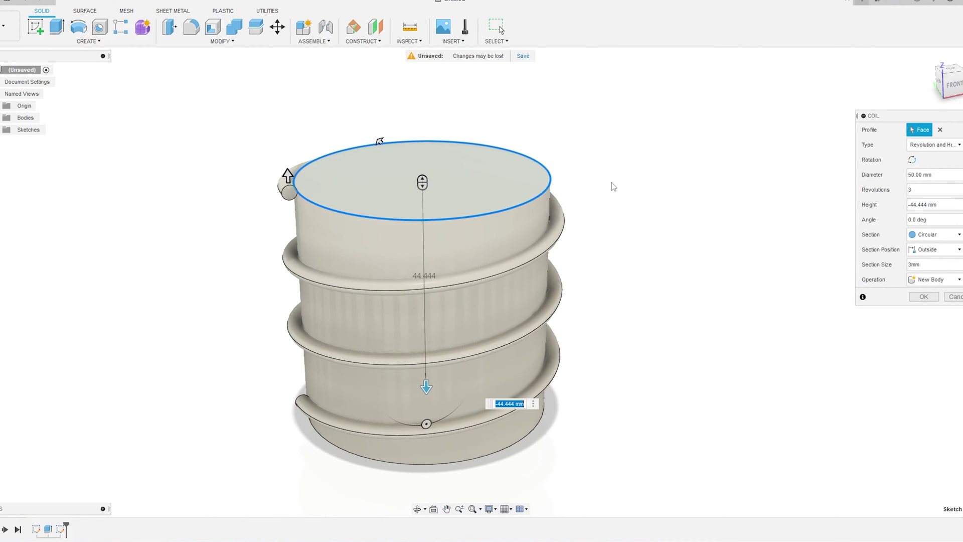
middle_click_drag(620, 141, 621, 134)
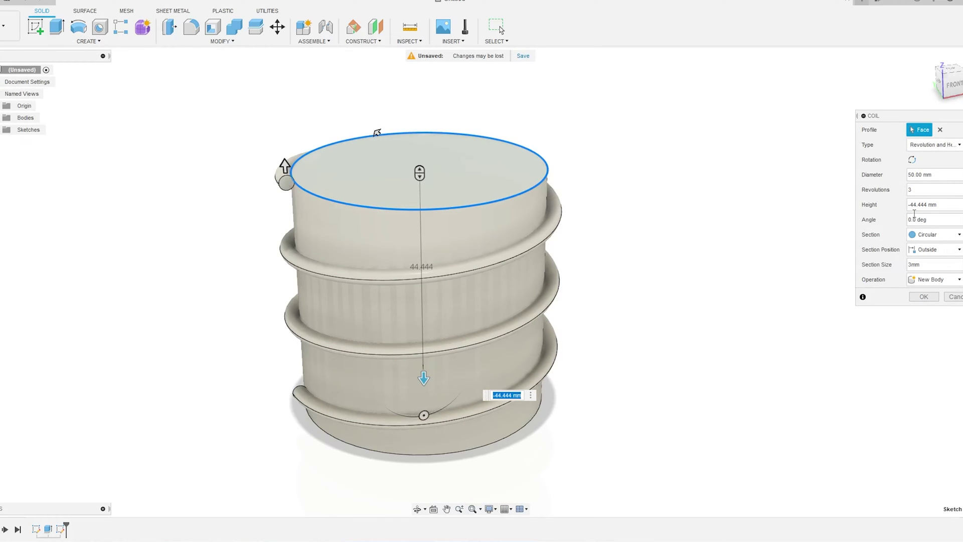
Change the coil's section shape to Square
left_click(931, 234)
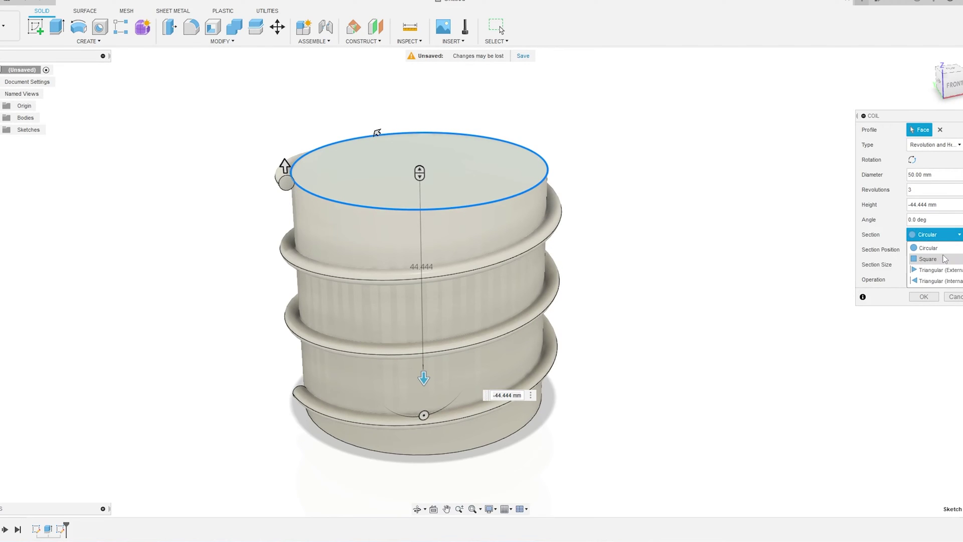
left_click(946, 259)
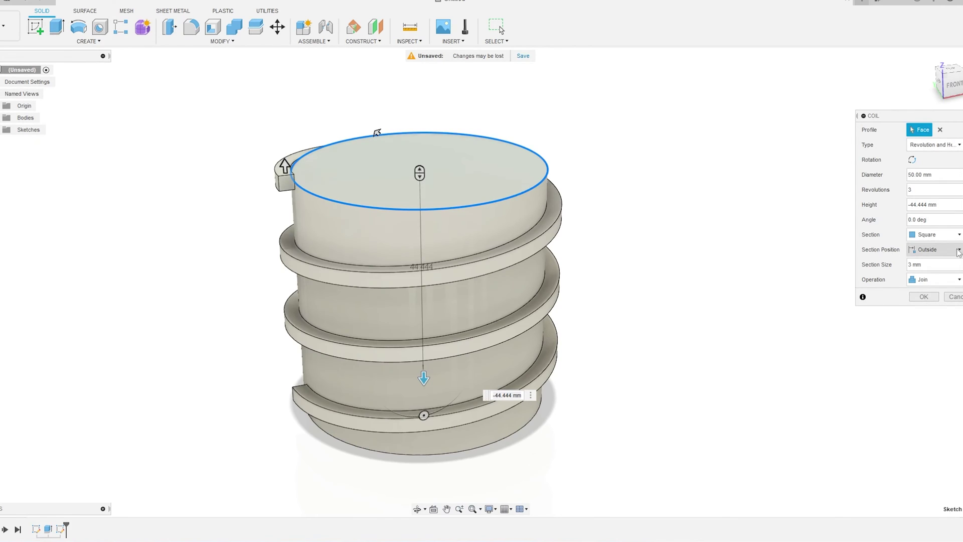
left_click(922, 236)
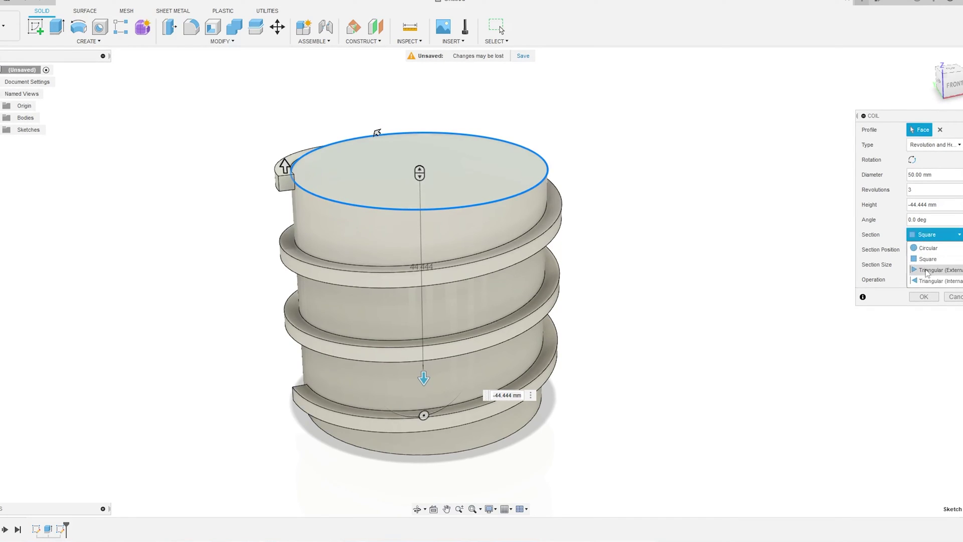
left_click(933, 230)
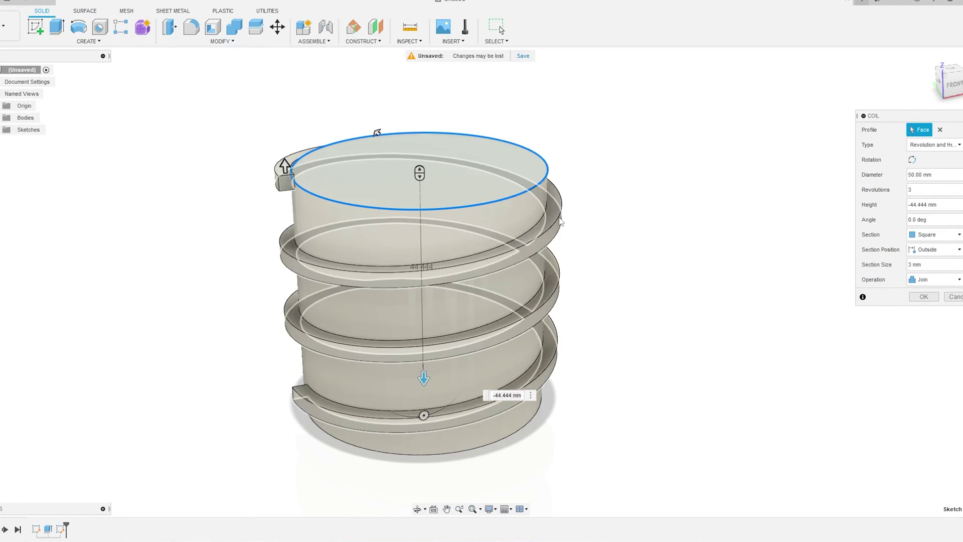
Shorten the coil's height to about -40.6 mm and create it as a new body
middle_click_drag(467, 238, 470, 205)
middle_click_drag(398, 377, 432, 332)
left_click_drag(453, 350, 455, 331)
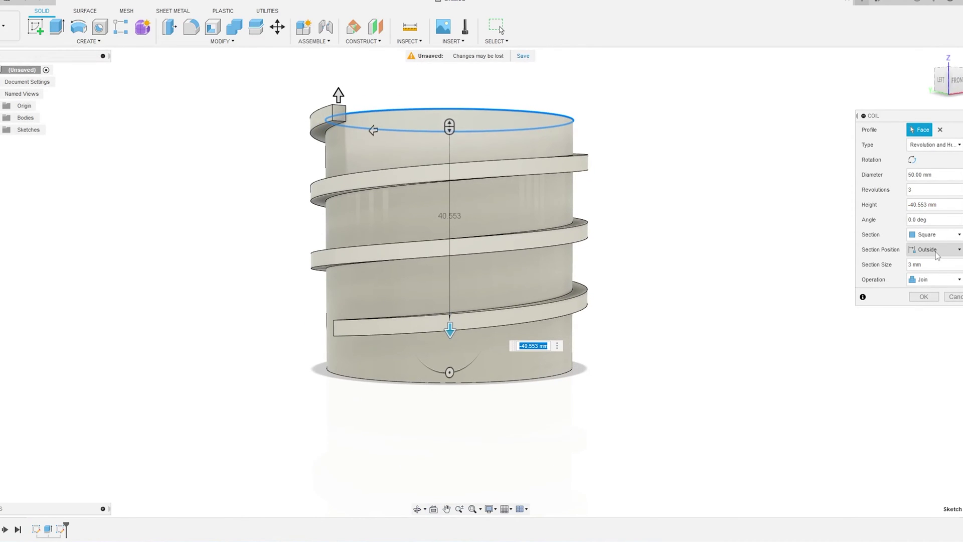
middle_click_drag(669, 212, 664, 246)
left_click(934, 280)
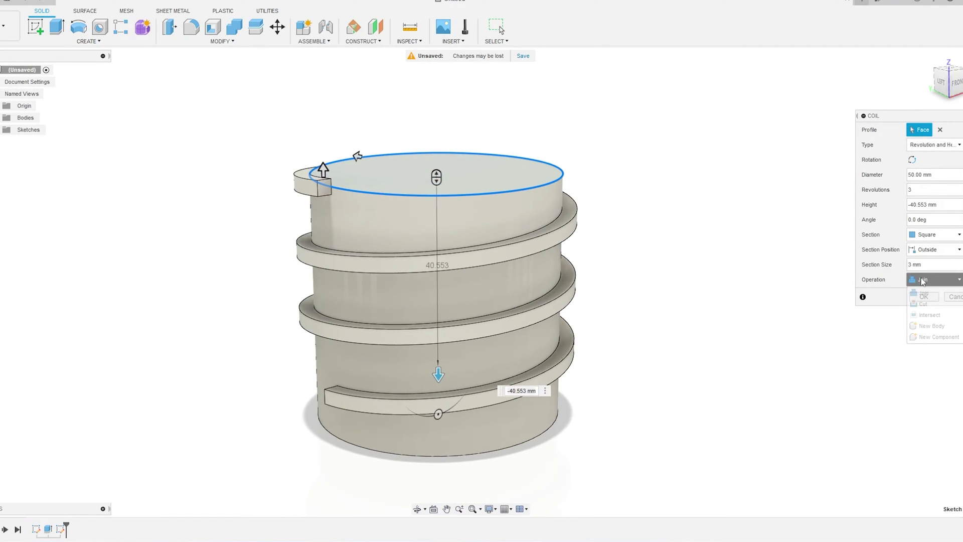
left_click(948, 326)
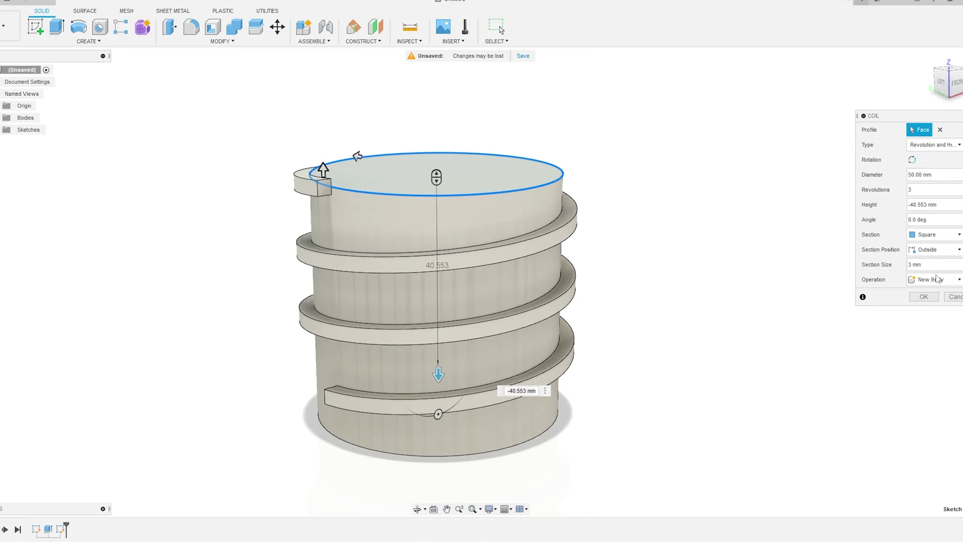
left_click(925, 297)
Fillet the outer vertical edges at both ends of the coil with a radius of about 22.1 mm
middle_click_drag(316, 309, 294, 287, "shift")
scroll(401, 281, "up", 5)
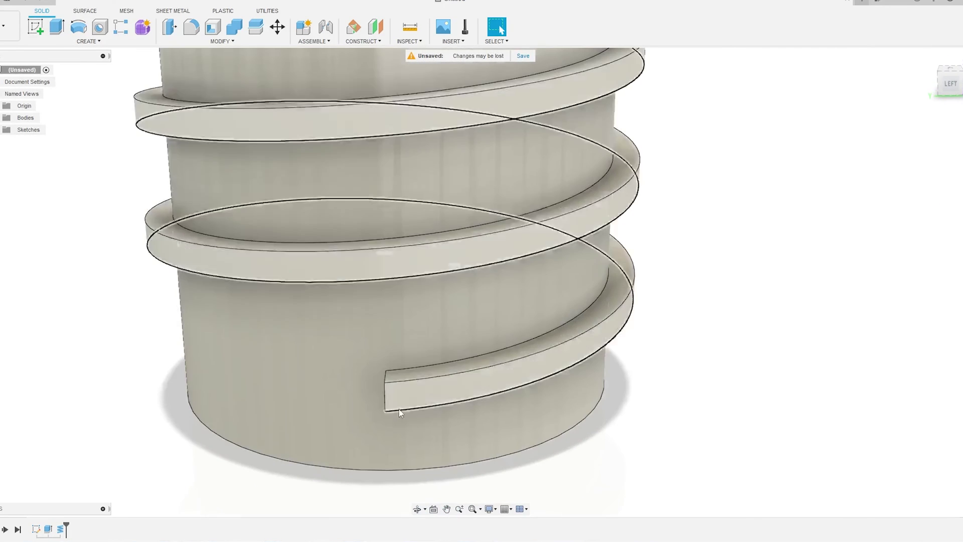
middle_click_drag(403, 251, 459, 382, "shift")
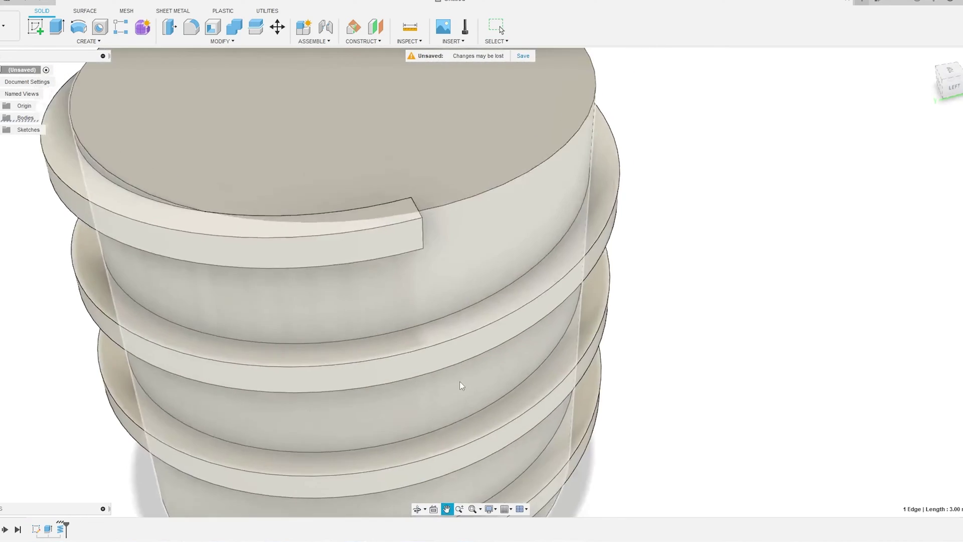
scroll(459, 381, "down", 3)
middle_click_drag(438, 291, 417, 339, "shift")
key("f")
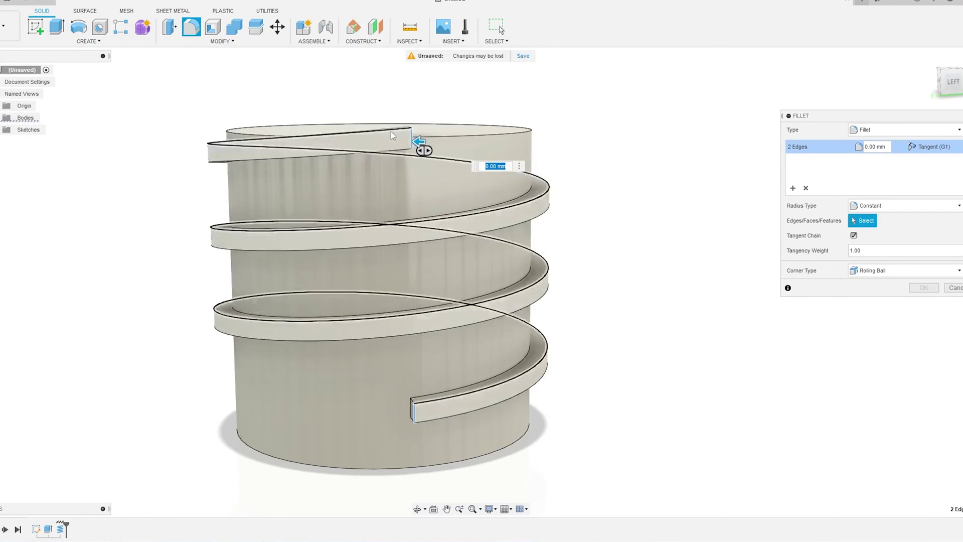
left_click_drag(419, 141, 376, 141)
middle_click_drag(619, 220, 525, 259, "shift")
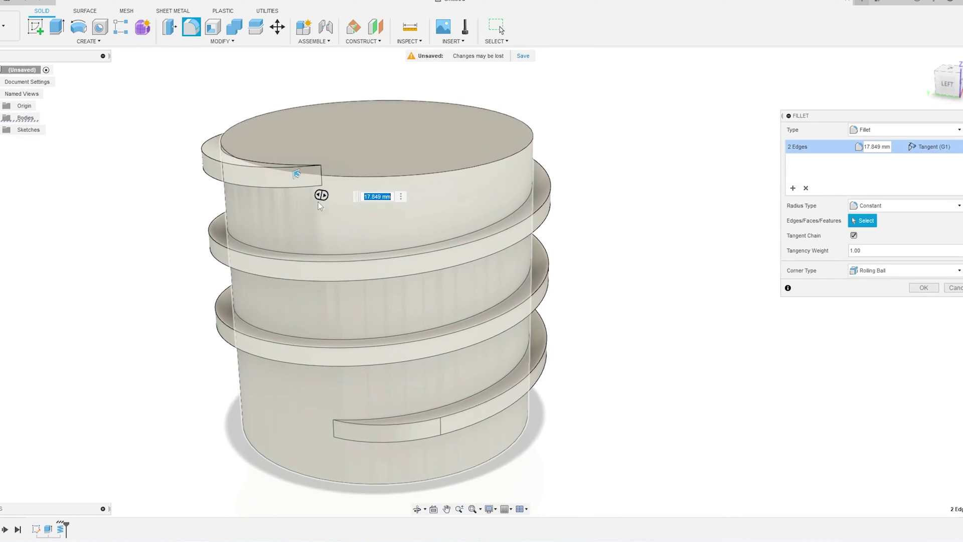
left_click_drag(295, 173, 291, 172)
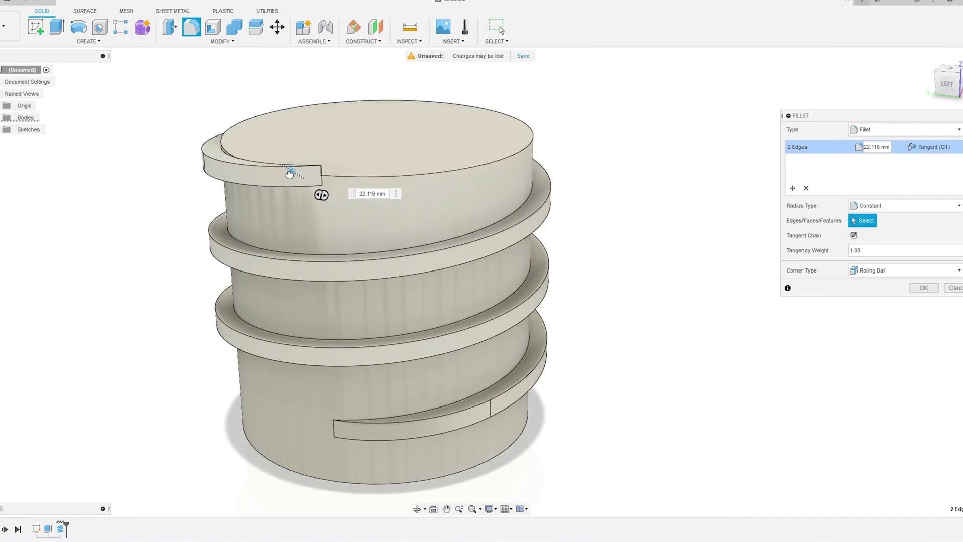
left_click(924, 289)
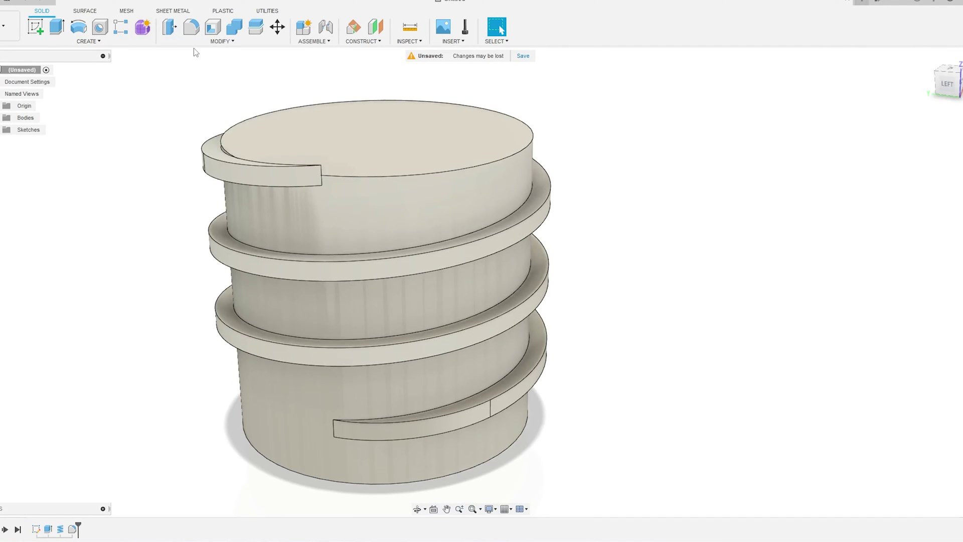
Fillet the coil's upper and lower outer helical edges with a radius of 1.49 mm
scroll(301, 266, "up", 5)
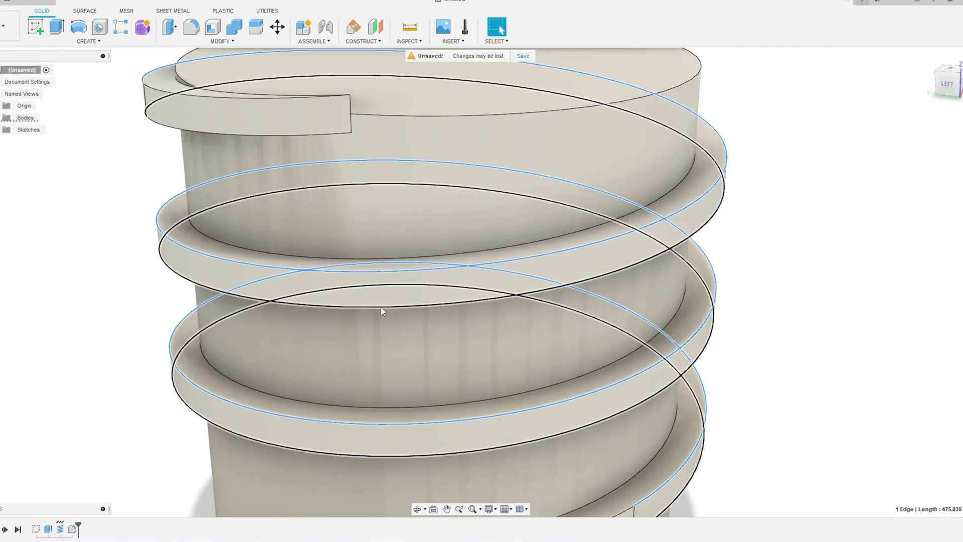
middle_click_drag(381, 307, 430, 227)
scroll(431, 227, "down", 4)
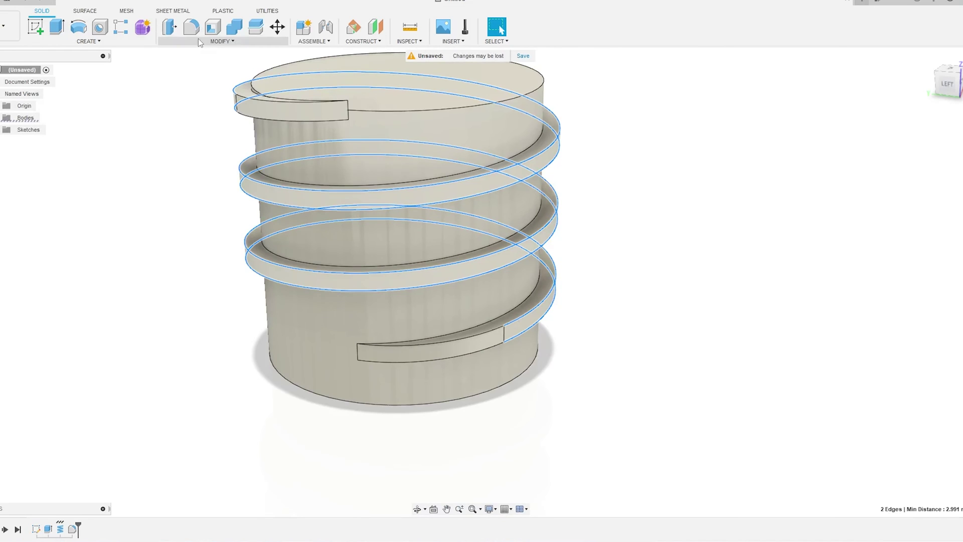
left_click(198, 40)
left_click(190, 64)
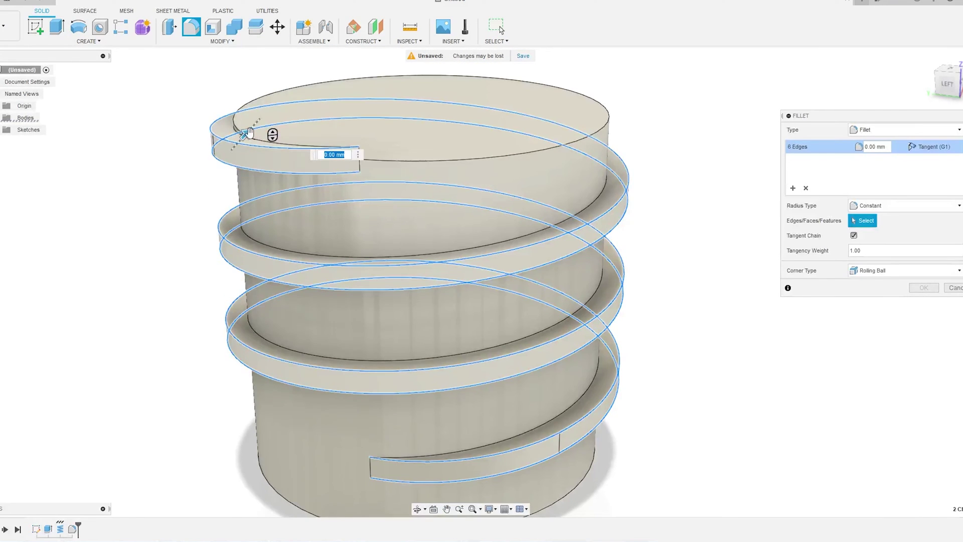
left_click_drag(249, 133, 252, 130)
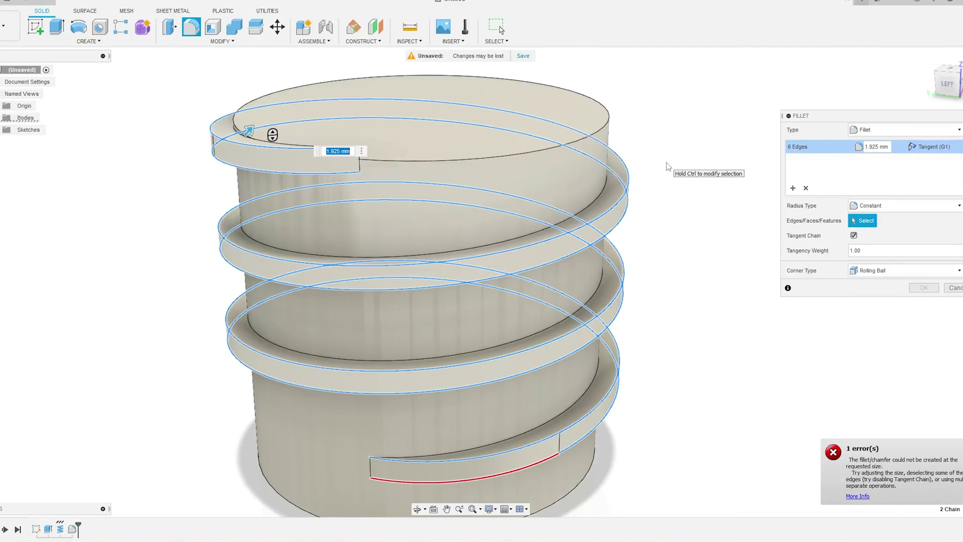
type("1.89")
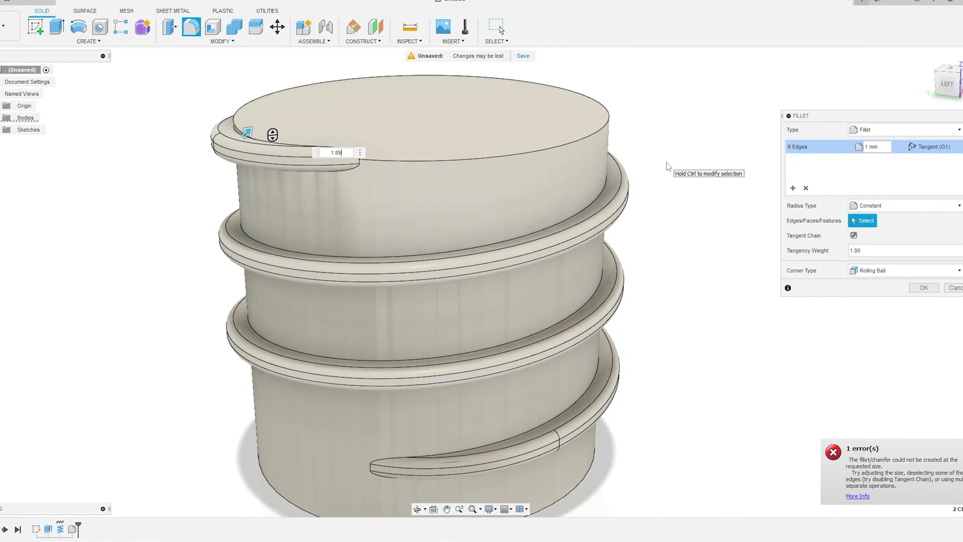
key("BackSpace")
key("BackSpace")
type("49")
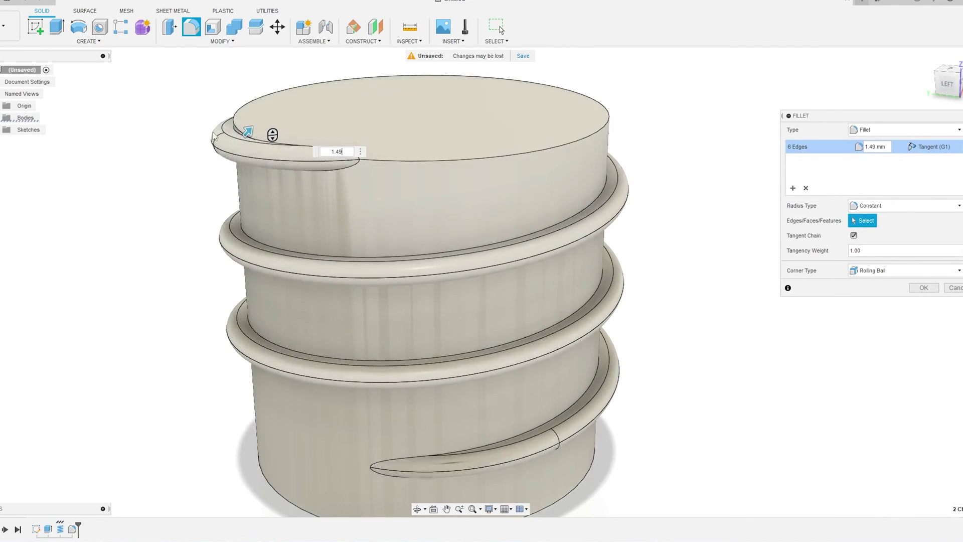
middle_click_drag(303, 176, 327, 206)
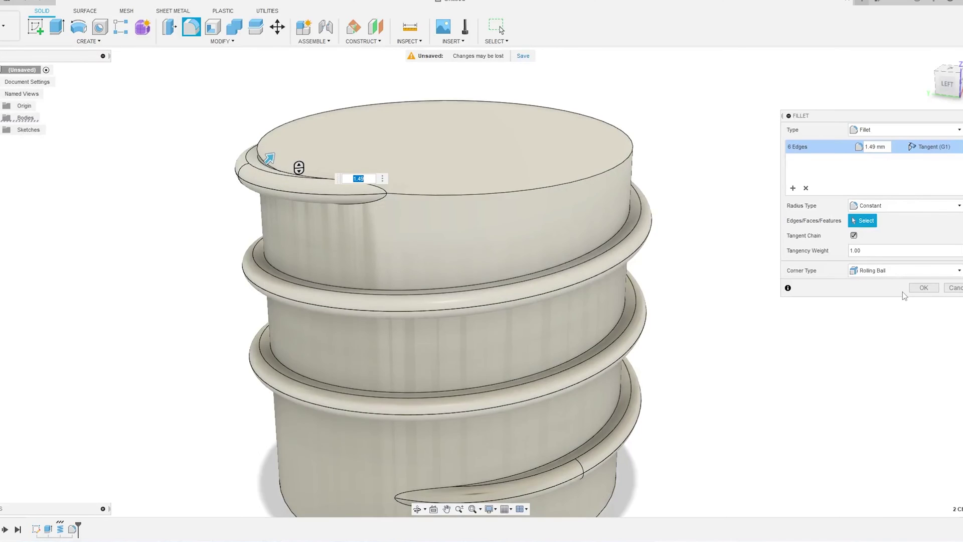
left_click(924, 287)
Examine the rounded thread profile and its tapered ends around the cylinder
middle_click_drag(486, 366, 300, 194)
middle_click_drag(664, 213, 588, 196, "shift")
scroll(276, 317, "up", 2)
middle_click_drag(488, 284, 402, 283, "shift")
middle_click_drag(658, 254, 471, 314)
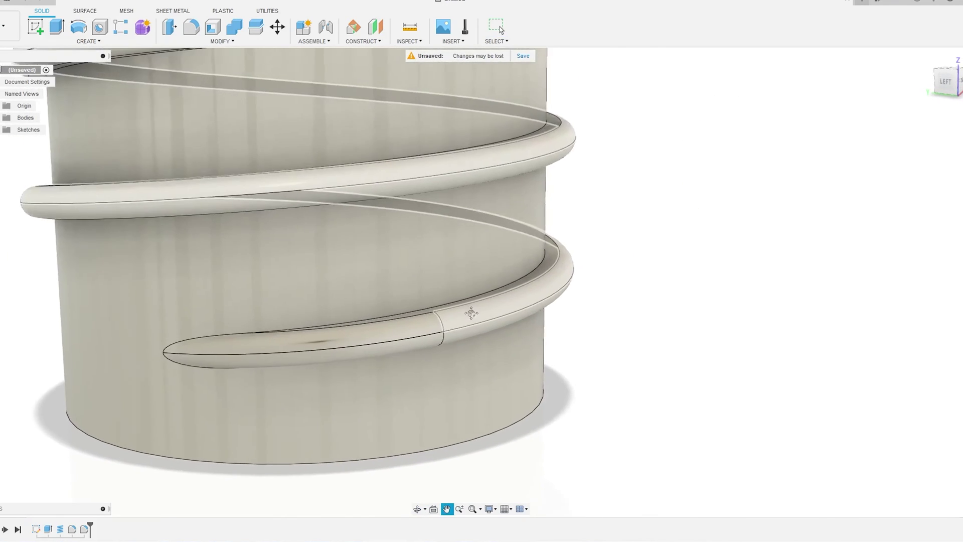
scroll(471, 314, "down", 3)
middle_click_drag(632, 176, 485, 296)
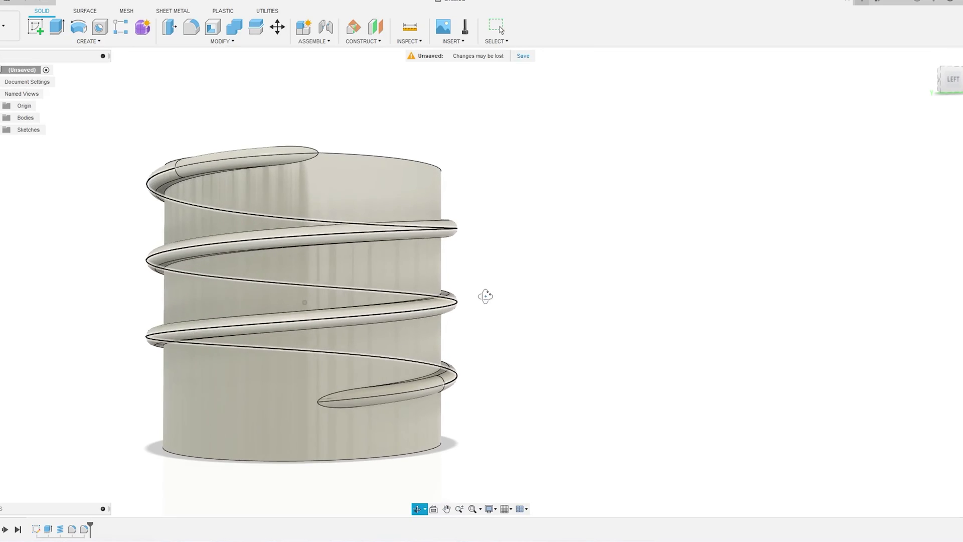
middle_click_drag(403, 311, 559, 183)
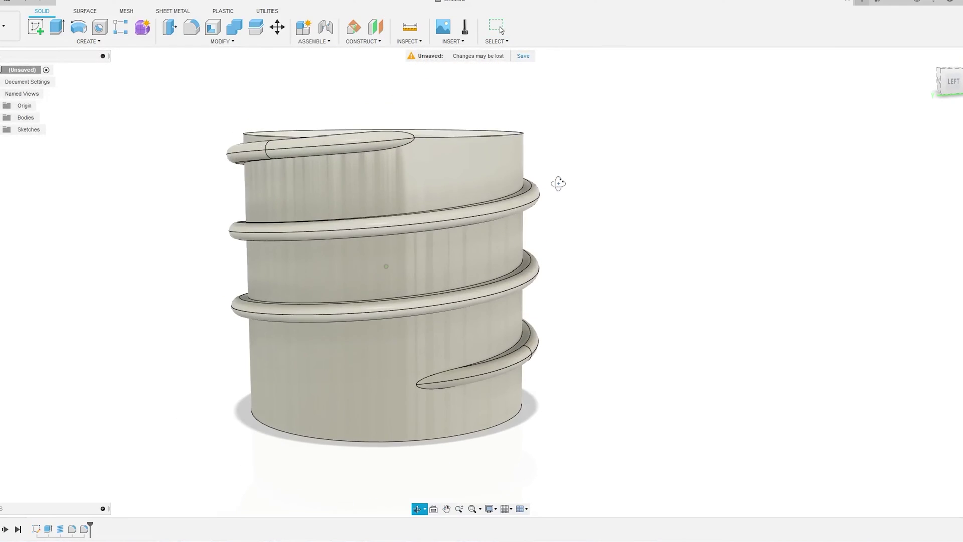
Delete the fillet feature that rounds the coil's outer helical edges
right_click(84, 530)
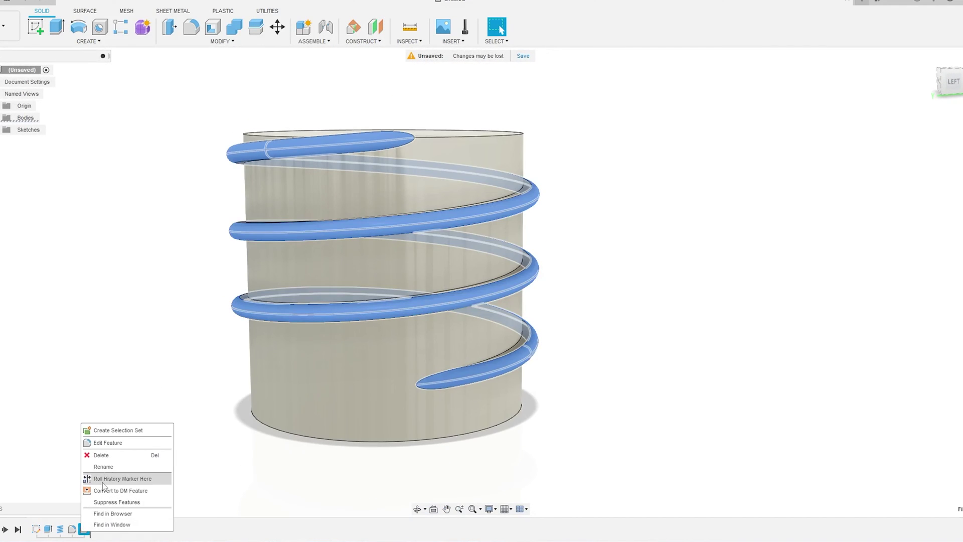
left_click(107, 455)
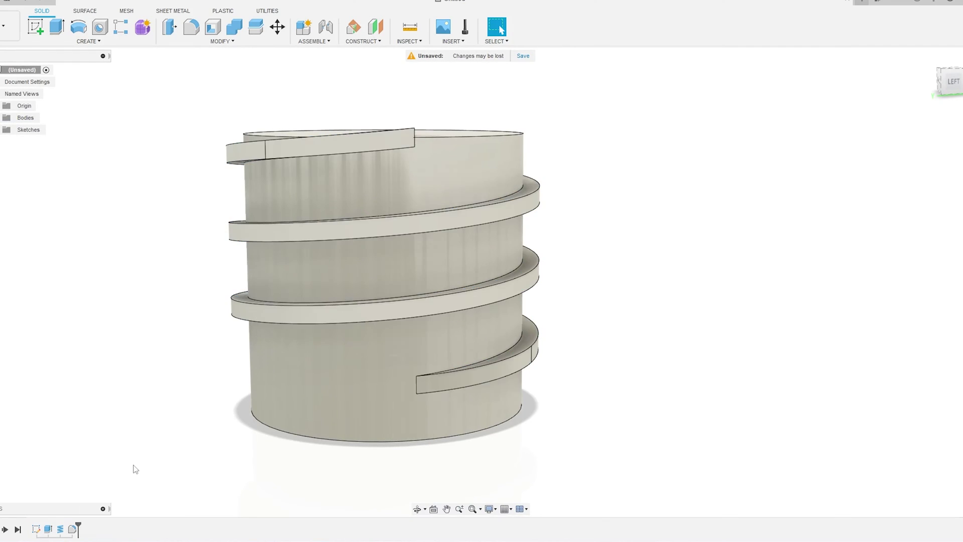
middle_click_drag(411, 170, 362, 189)
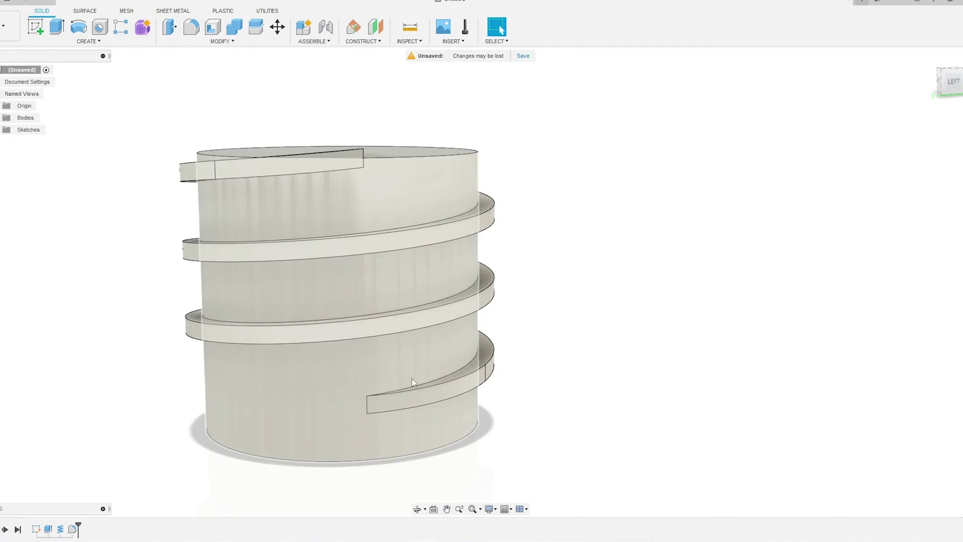
Start a Two Distance chamfer on the coil's upper outer helical edge
middle_click_drag(412, 378, 310, 344)
scroll(310, 344, "up", 1)
left_click(194, 43)
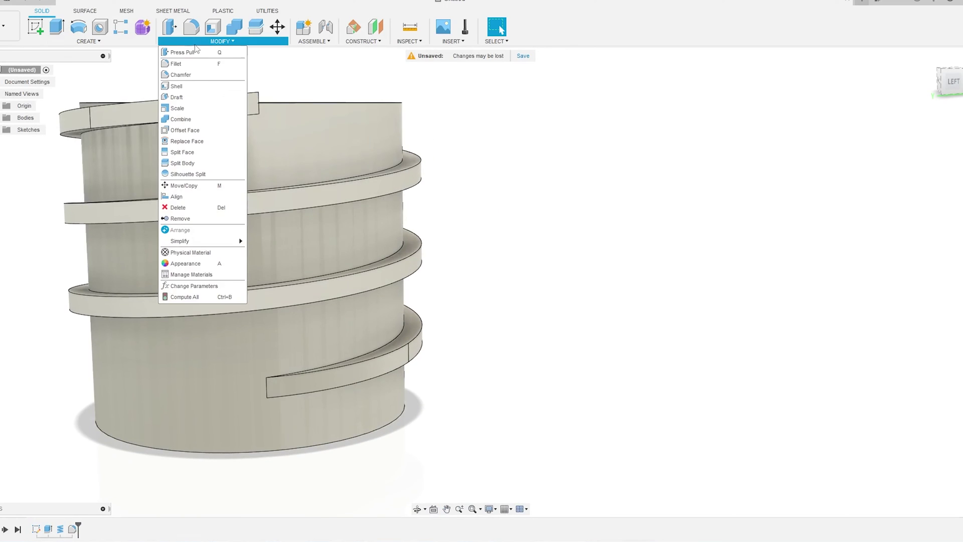
left_click(196, 76)
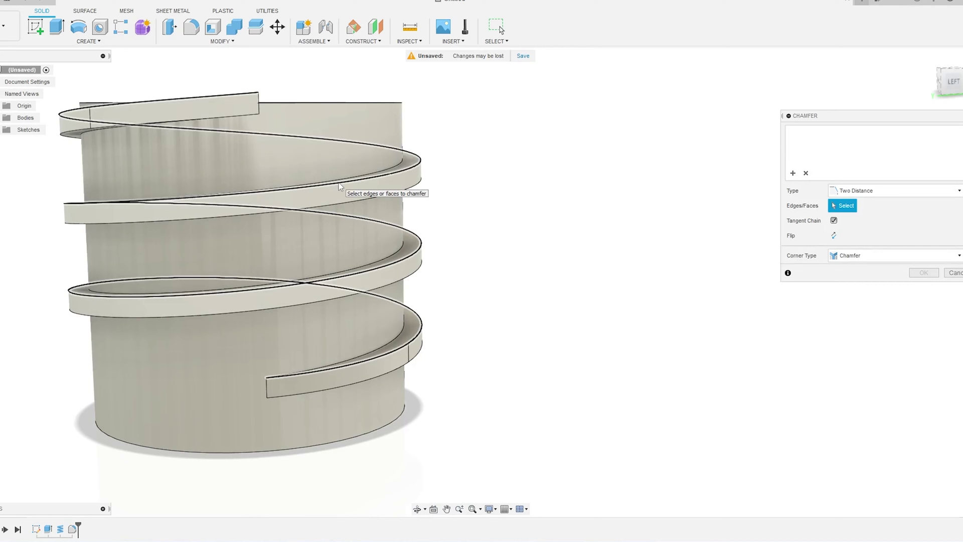
left_click(339, 183)
middle_click_drag(297, 187, 337, 230)
scroll(257, 201, "up", 3)
middle_click_drag(257, 201, 253, 226, "shift")
left_click(867, 190)
left_click(868, 192)
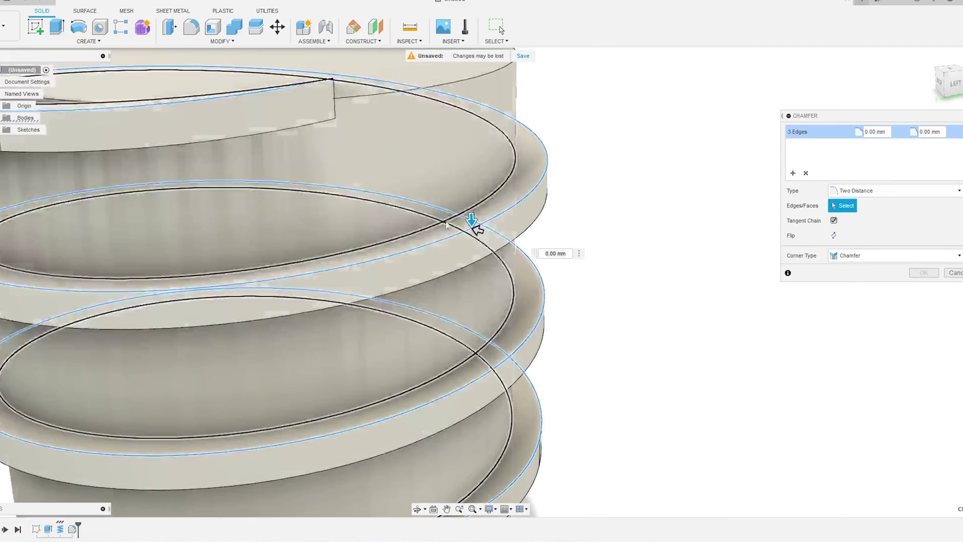
Set the chamfer's distance across the coil's upper face to 2.99 mm
middle_click_drag(416, 254, 494, 207, "shift")
scroll(474, 207, "up", 3)
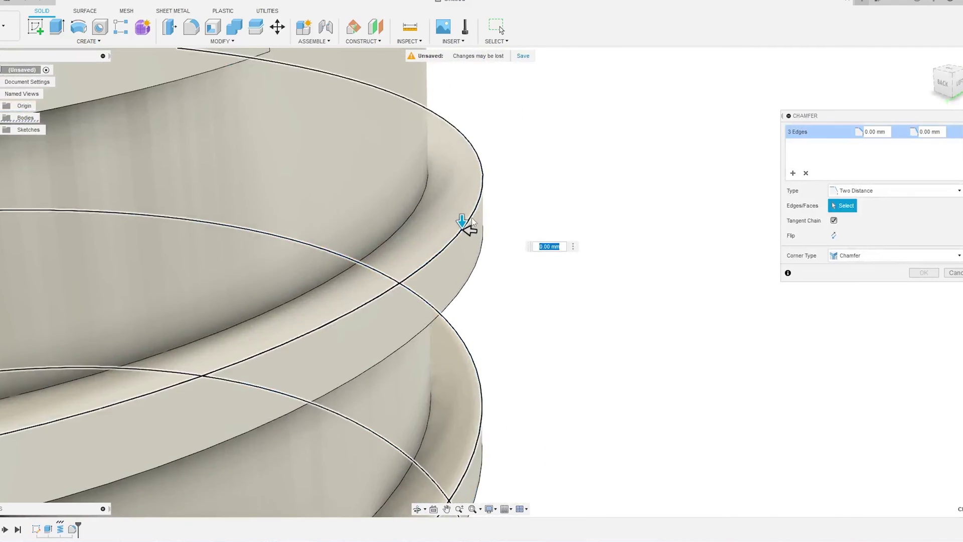
left_click_drag(471, 226, 433, 227)
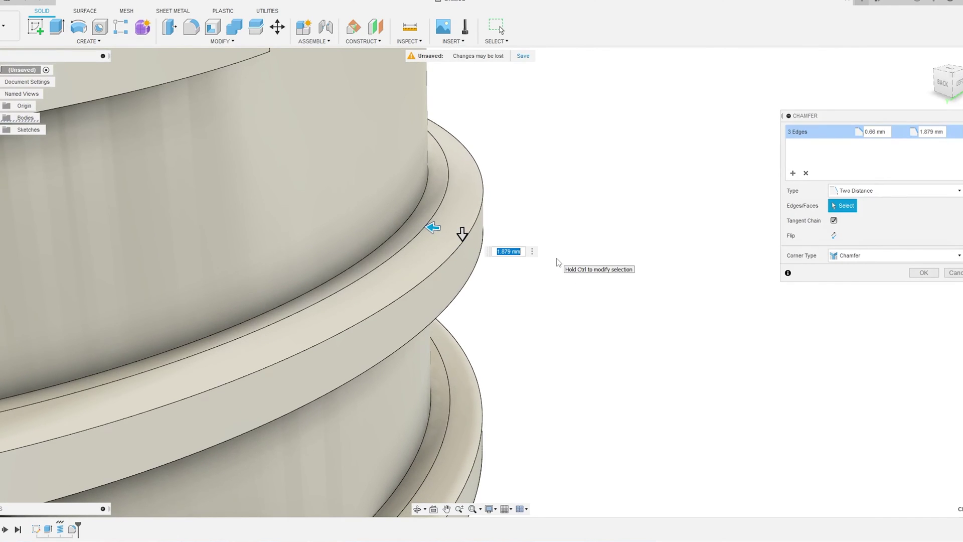
key("Return")
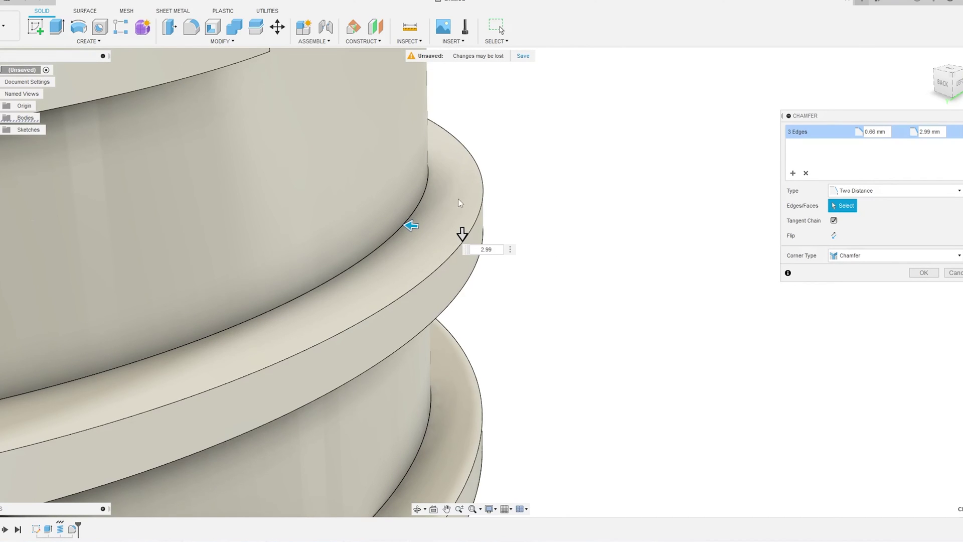
Set the upper chamfer's distance down the coil's outer face to 1.49 mm and create the chamfer
middle_click_drag(511, 227, 465, 231, "shift")
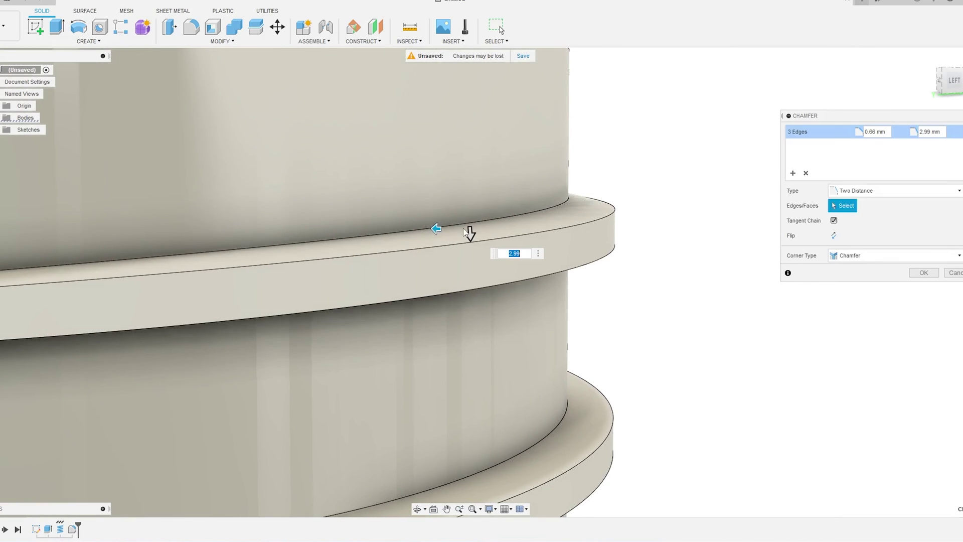
left_click_drag(471, 232, 470, 235)
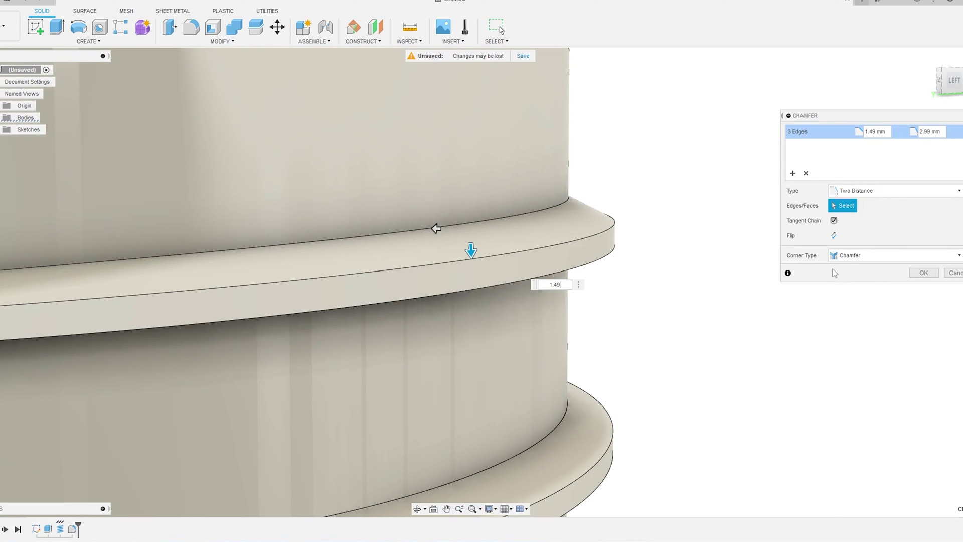
left_click(923, 273)
scroll(677, 245, "down", 5)
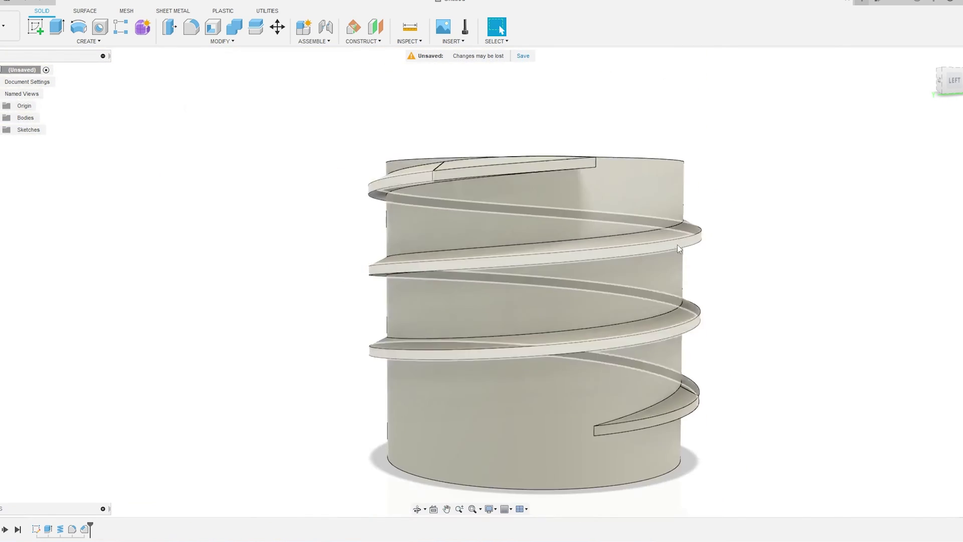
Start a Two Distance chamfer on the coil's lower outer helical edge with 2.99 mm across the underside
scroll(677, 245, "up", 3)
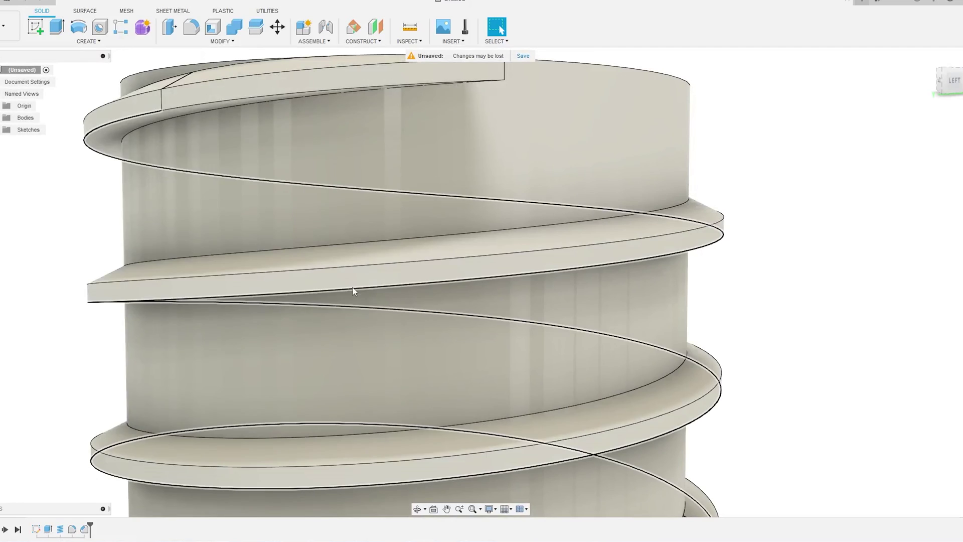
left_click(359, 185)
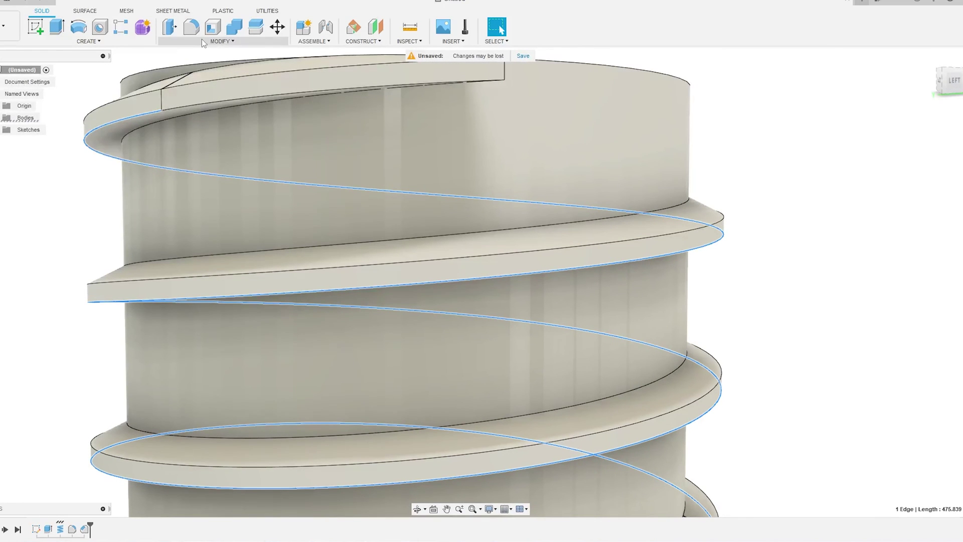
left_click(201, 41)
left_click(188, 75)
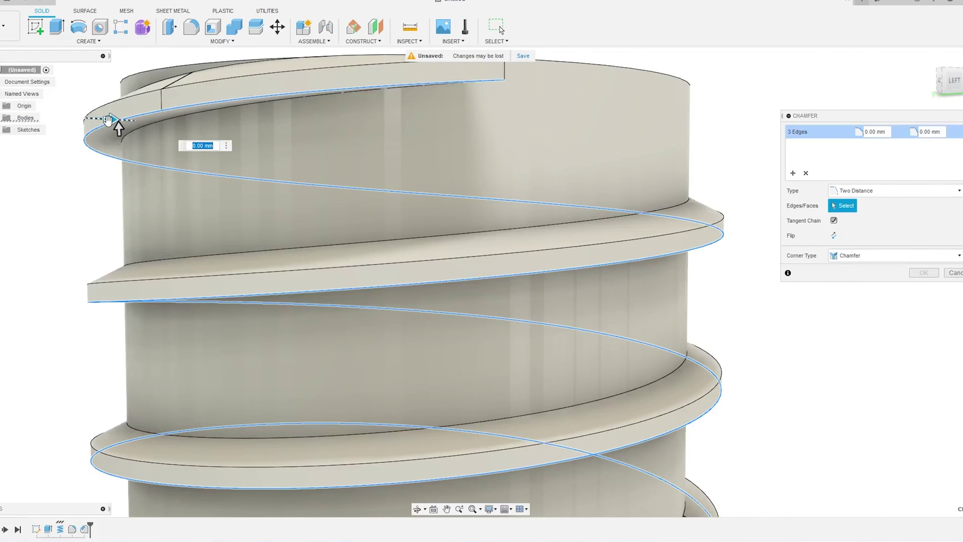
scroll(108, 118, "up", 5)
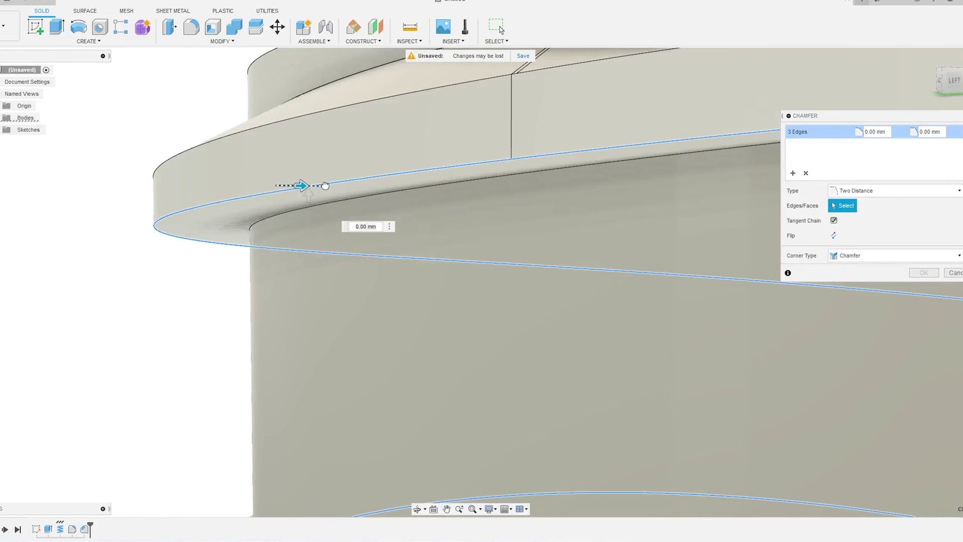
left_click_drag(325, 186, 332, 185)
left_click_drag(308, 151, 363, 187)
type("2.99")
Set the lower chamfer's distance up the coil's outer face to 1.49 mm and create the chamfer
scroll(402, 206, "down", 5)
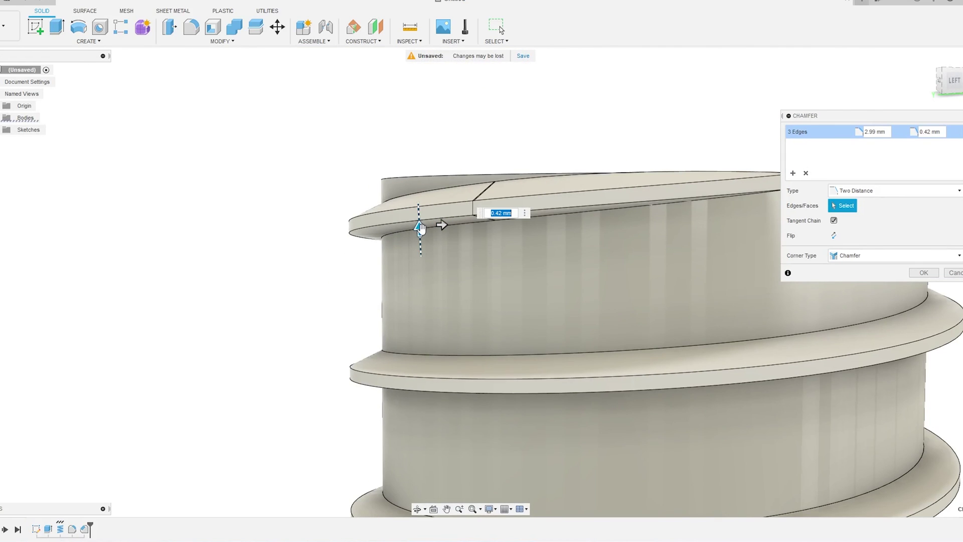
key("Tab")
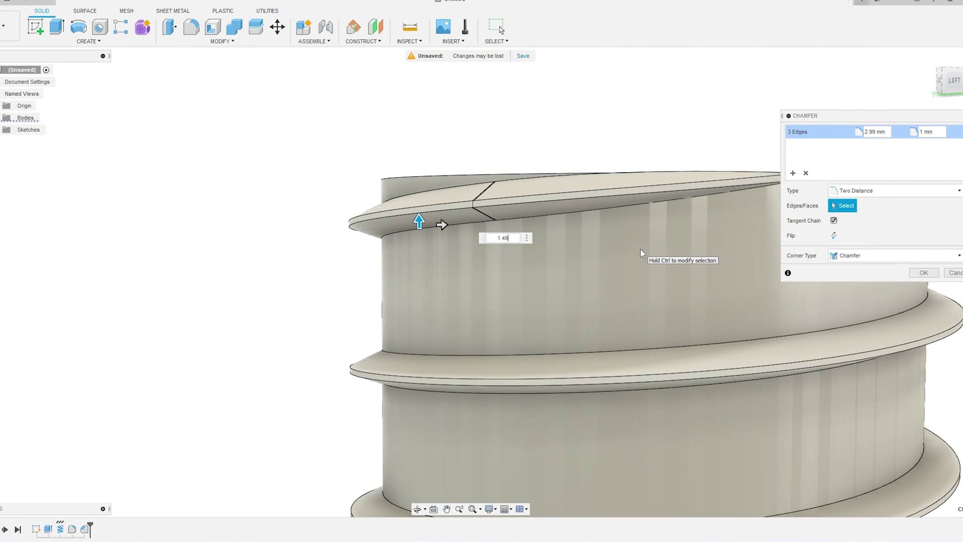
left_click(911, 275)
Examine the pointed thread profile and its tapered ends from all around the cylinder
scroll(681, 281, "down", 4)
scroll(563, 237, "up", 6)
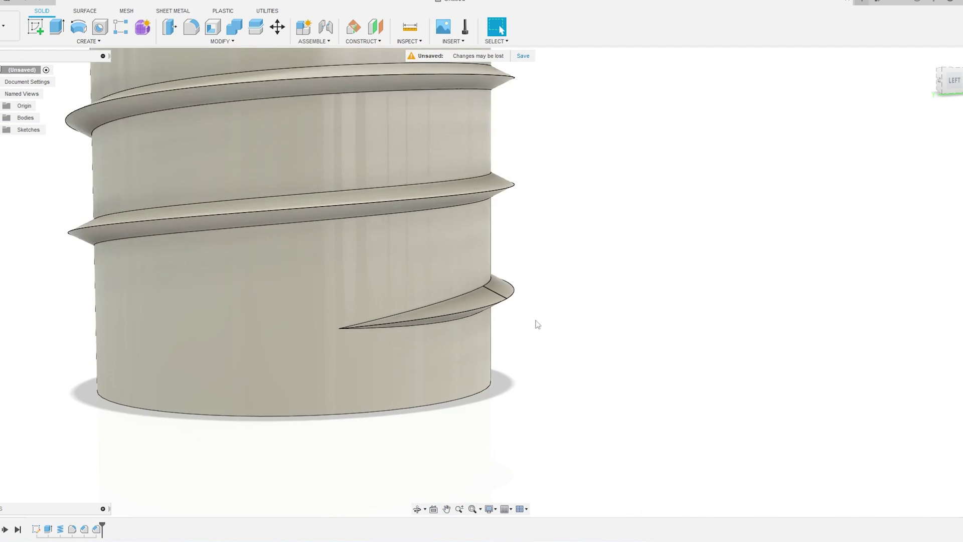
middle_click_drag(537, 324, 476, 254, "shift")
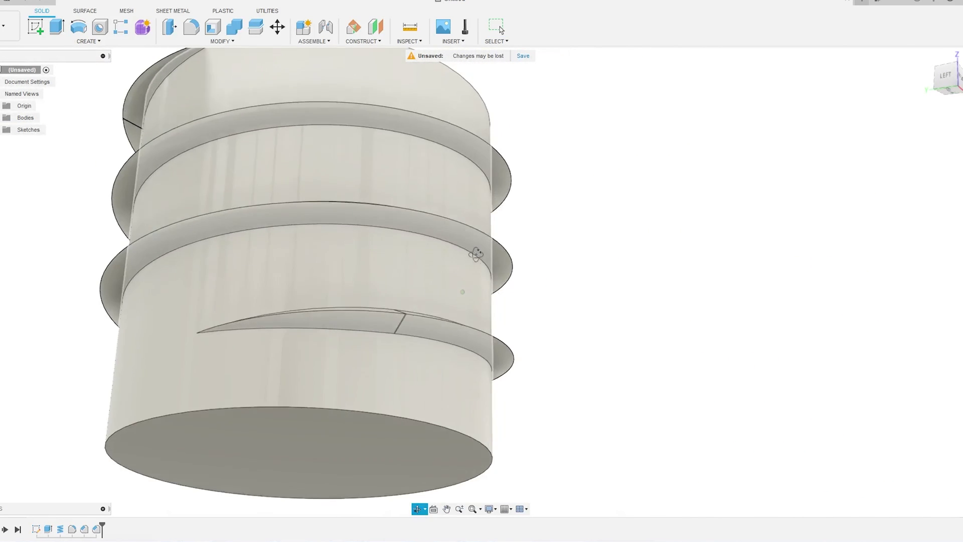
middle_click_drag(257, 348, 311, 304, "shift")
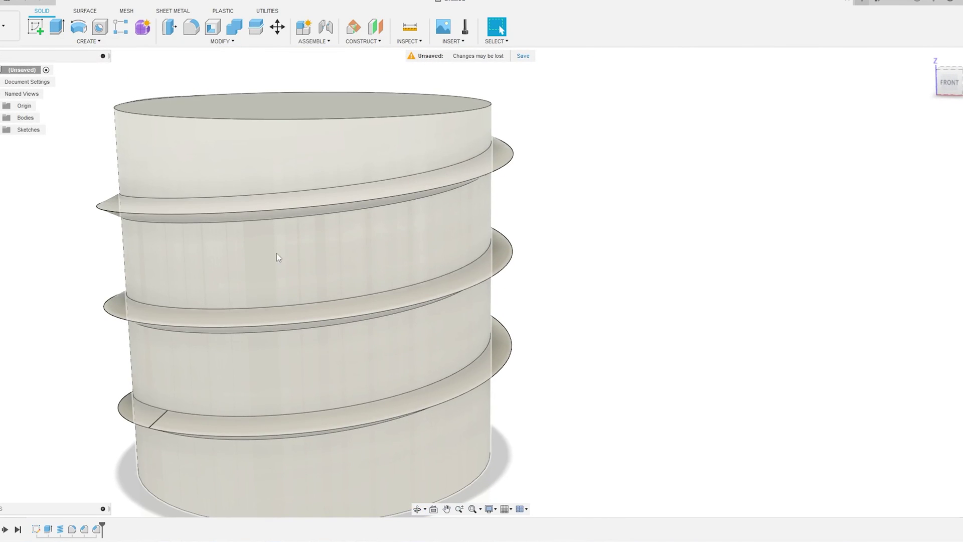
middle_click_drag(276, 253, 463, 266, "shift")
scroll(467, 261, "down", 3)
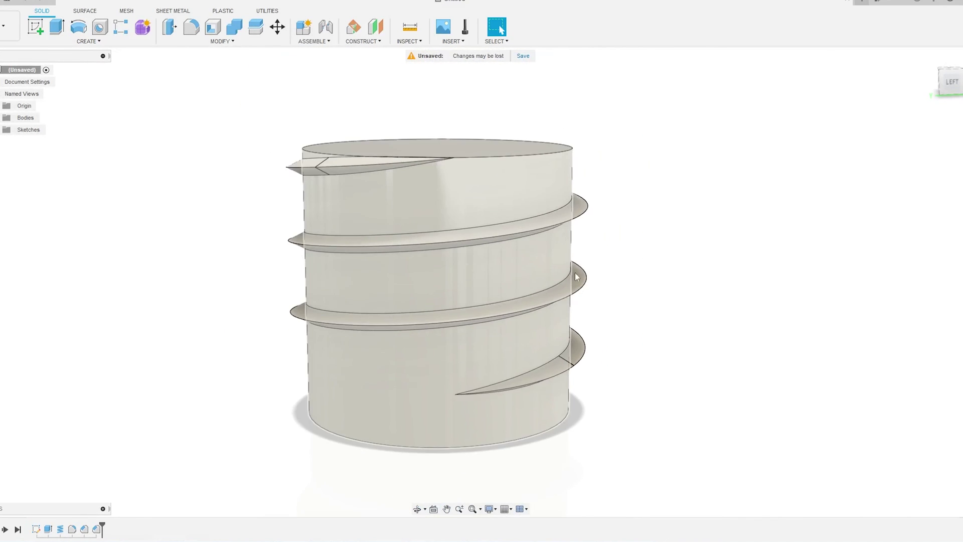